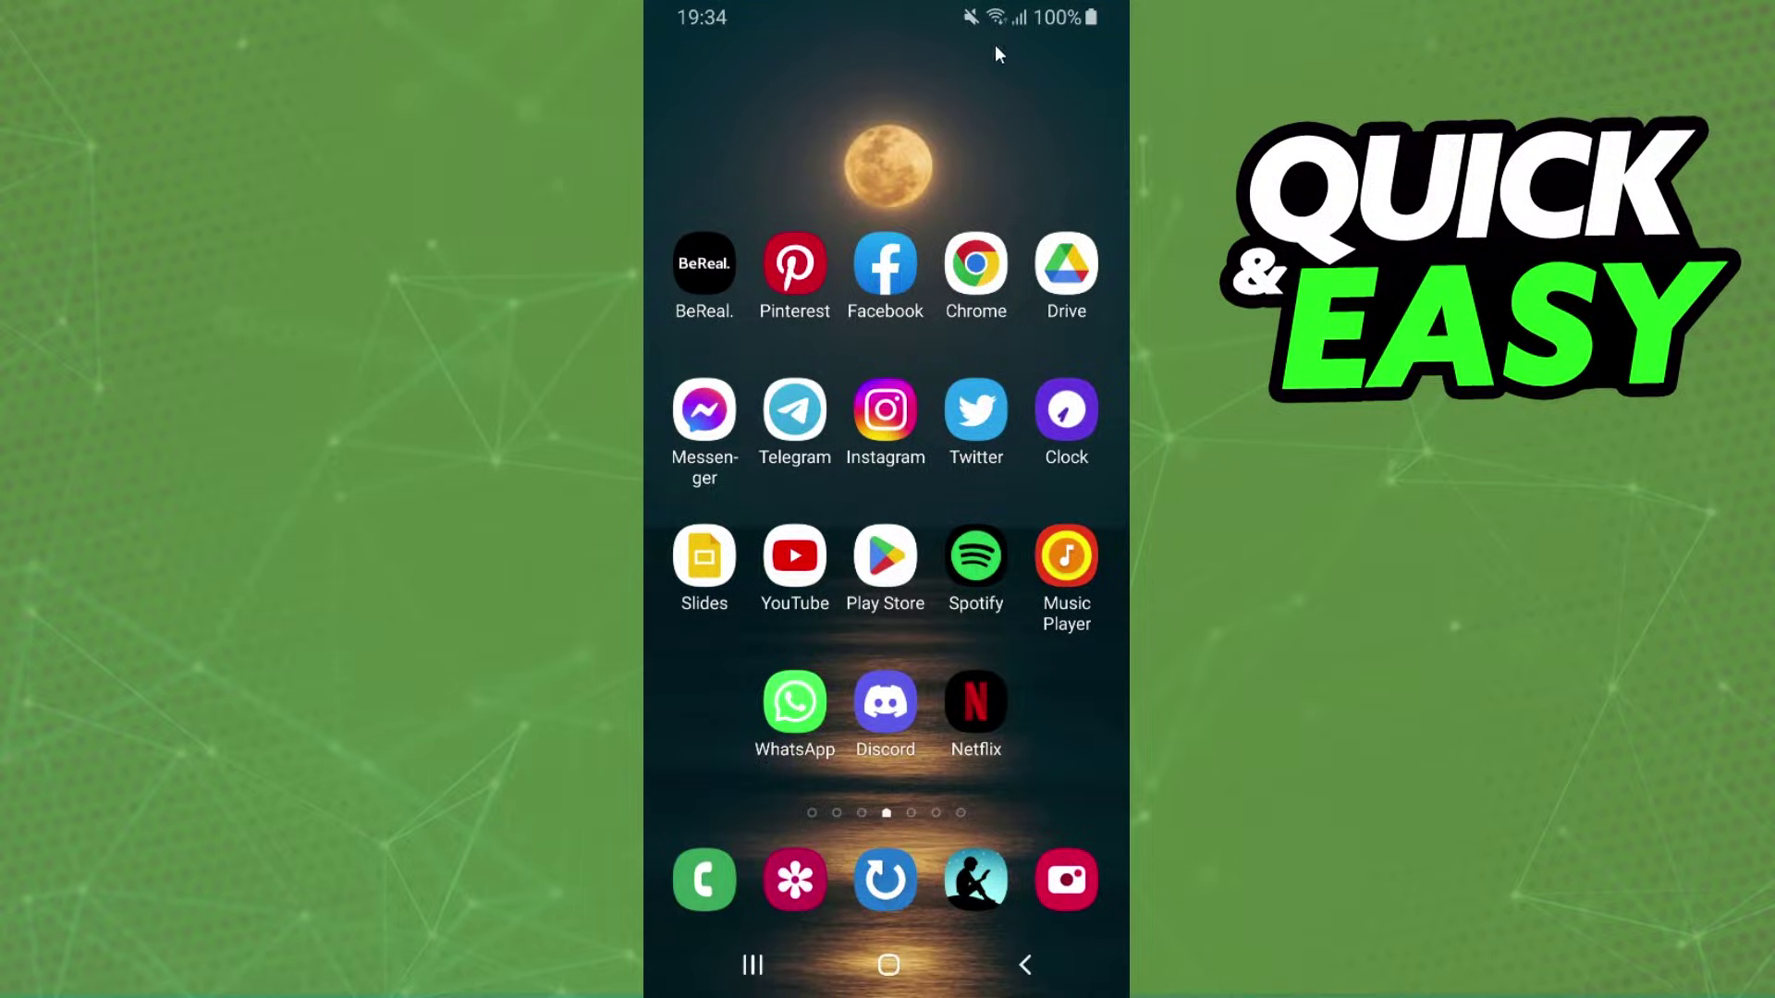
Step: Open Settings using the gear icon in the notification shade
drag(994, 29, 1060, 72)
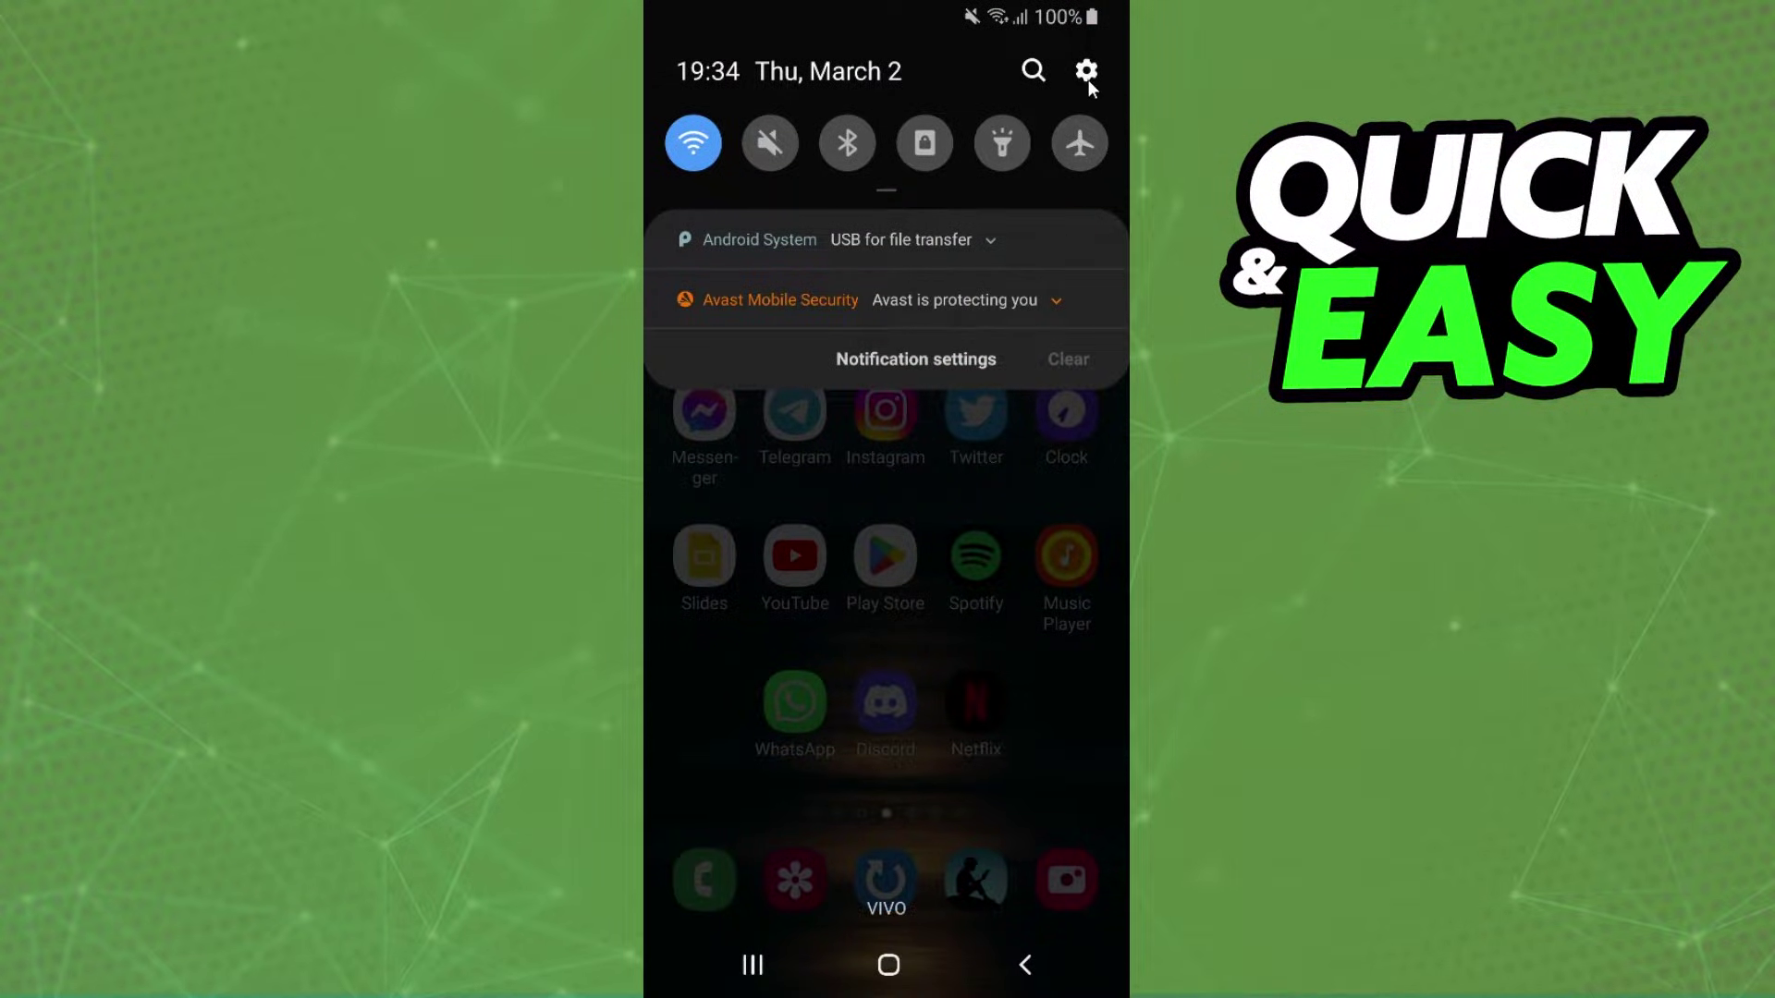
click(1087, 72)
scroll(1025, 458, down, 2)
scroll(1030, 462, down, 5)
scroll(1031, 461, down, 5)
scroll(760, 416, up, 1)
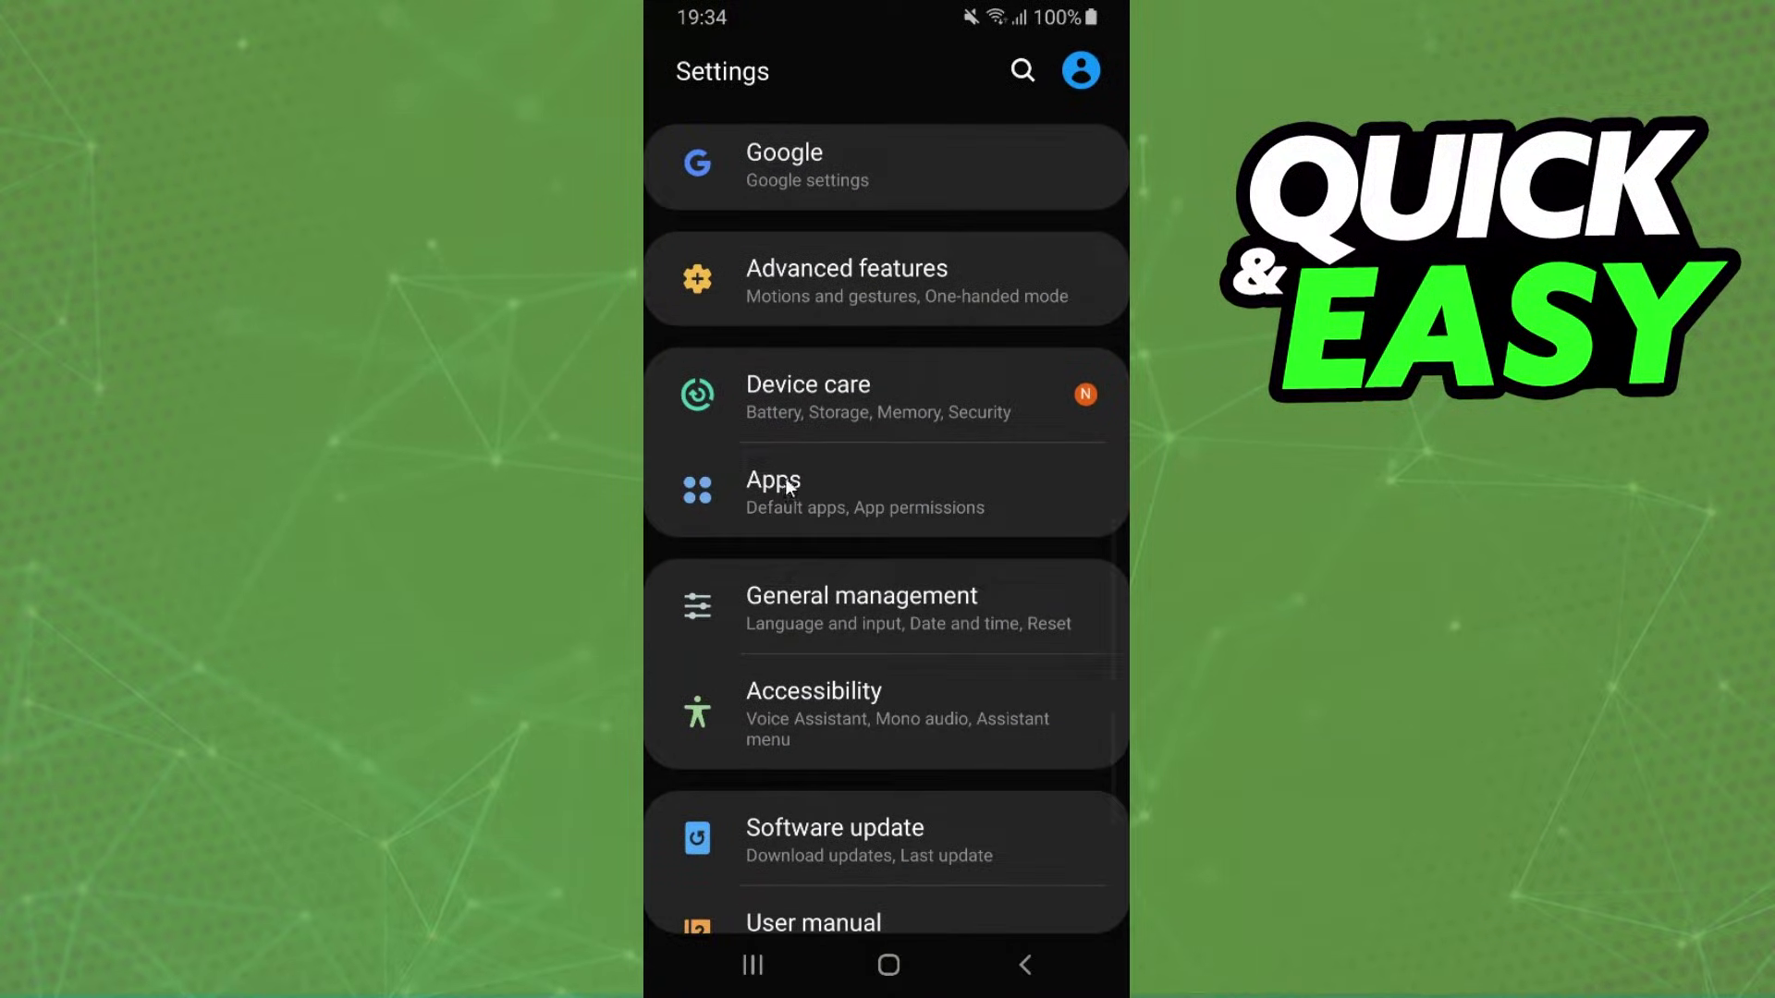
Step: Go to Apps and open Bloons TD 5's App info page
click(834, 502)
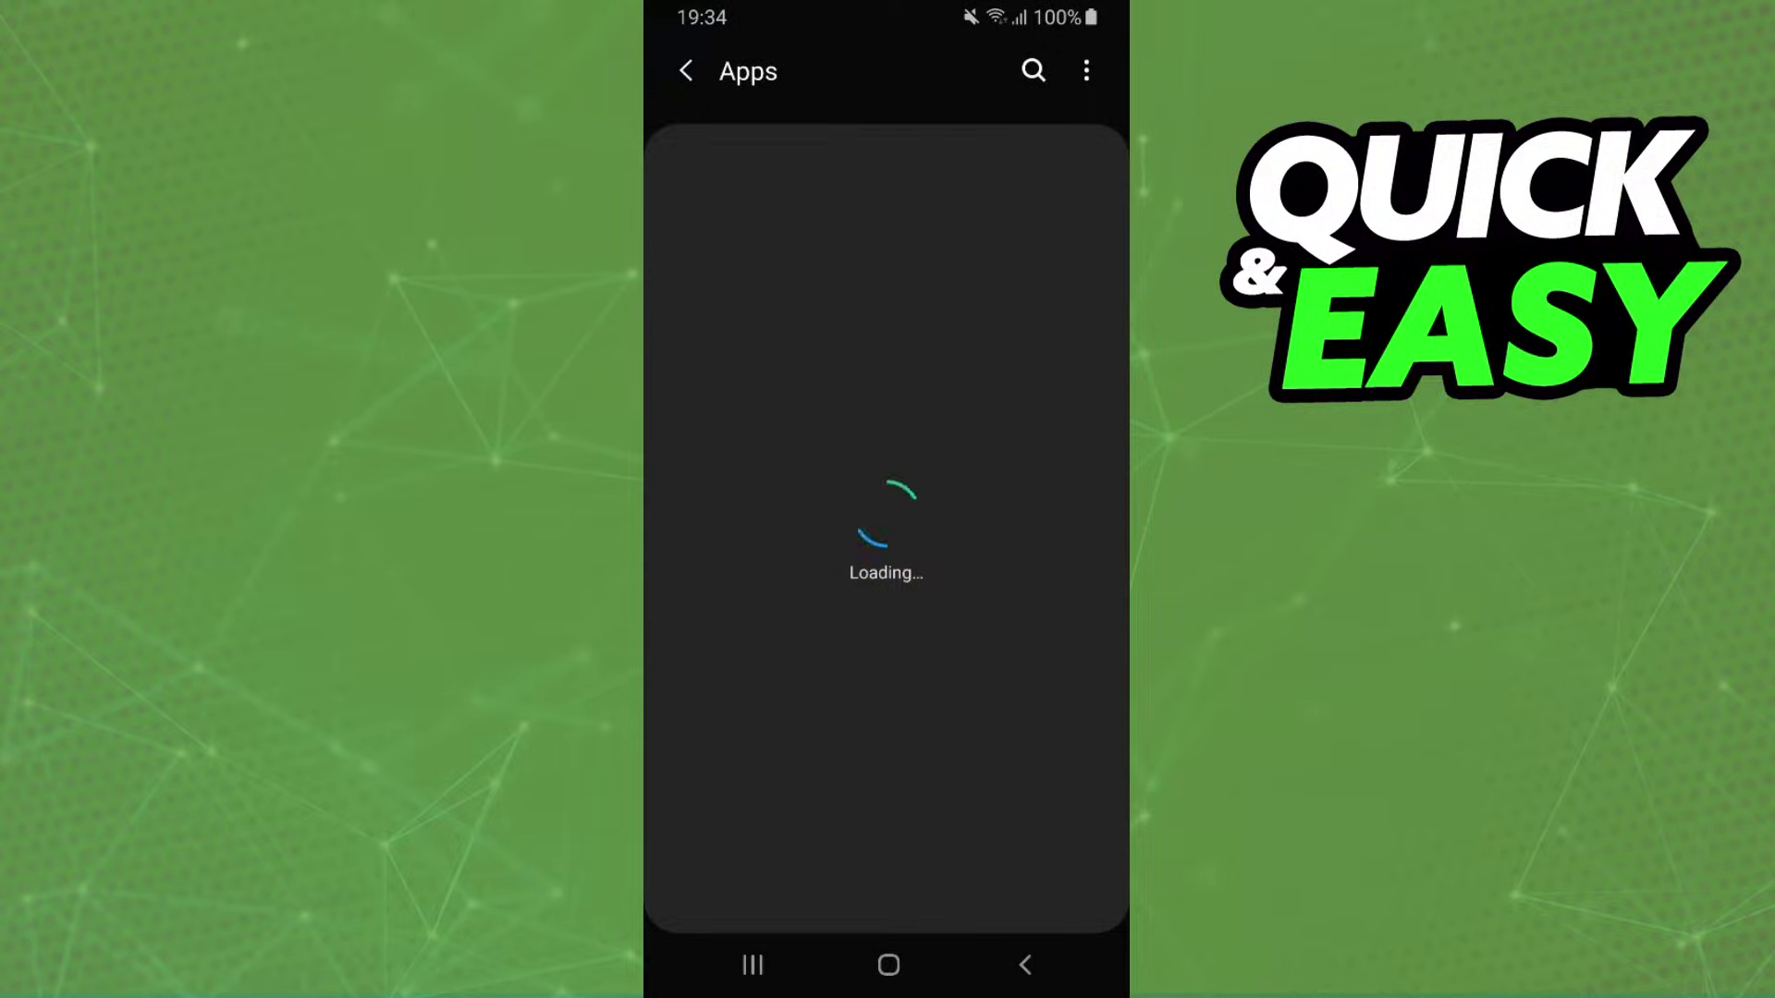
scroll(942, 416, down, 5)
scroll(931, 282, down, 3)
scroll(933, 333, down, 2)
scroll(934, 333, down, 3)
scroll(934, 333, down, 3)
scroll(933, 332, down, 3)
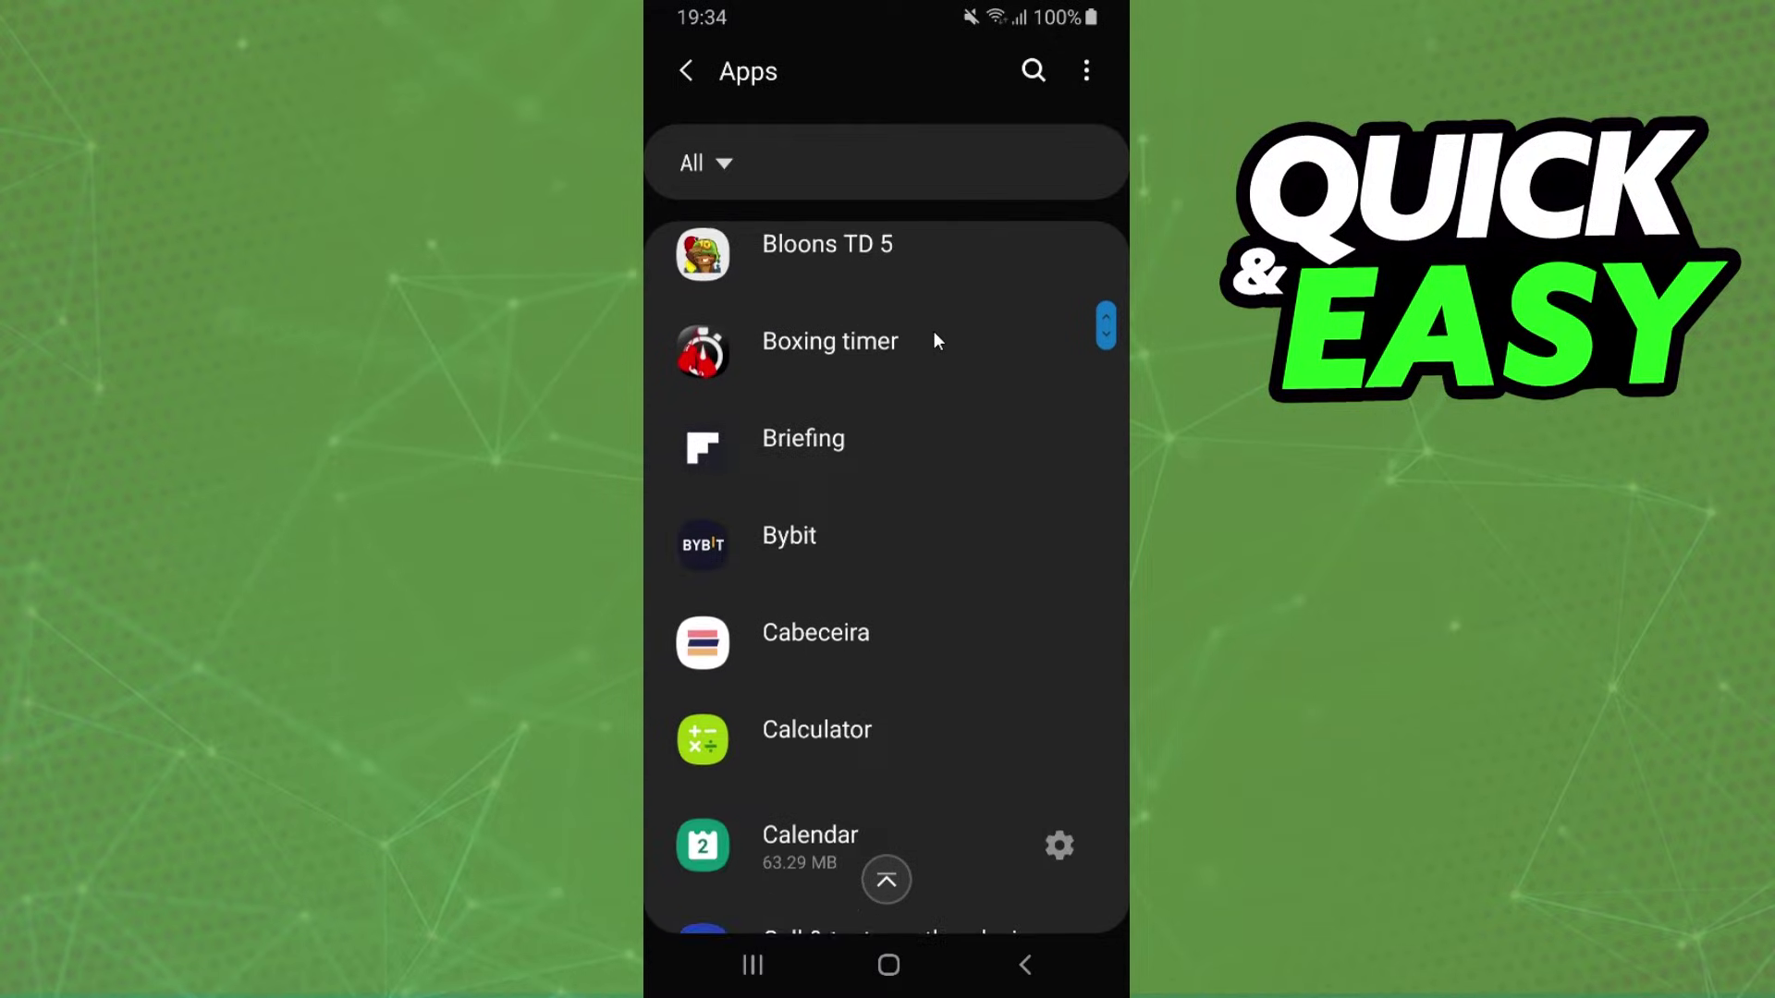
scroll(915, 338, up, 1)
click(887, 332)
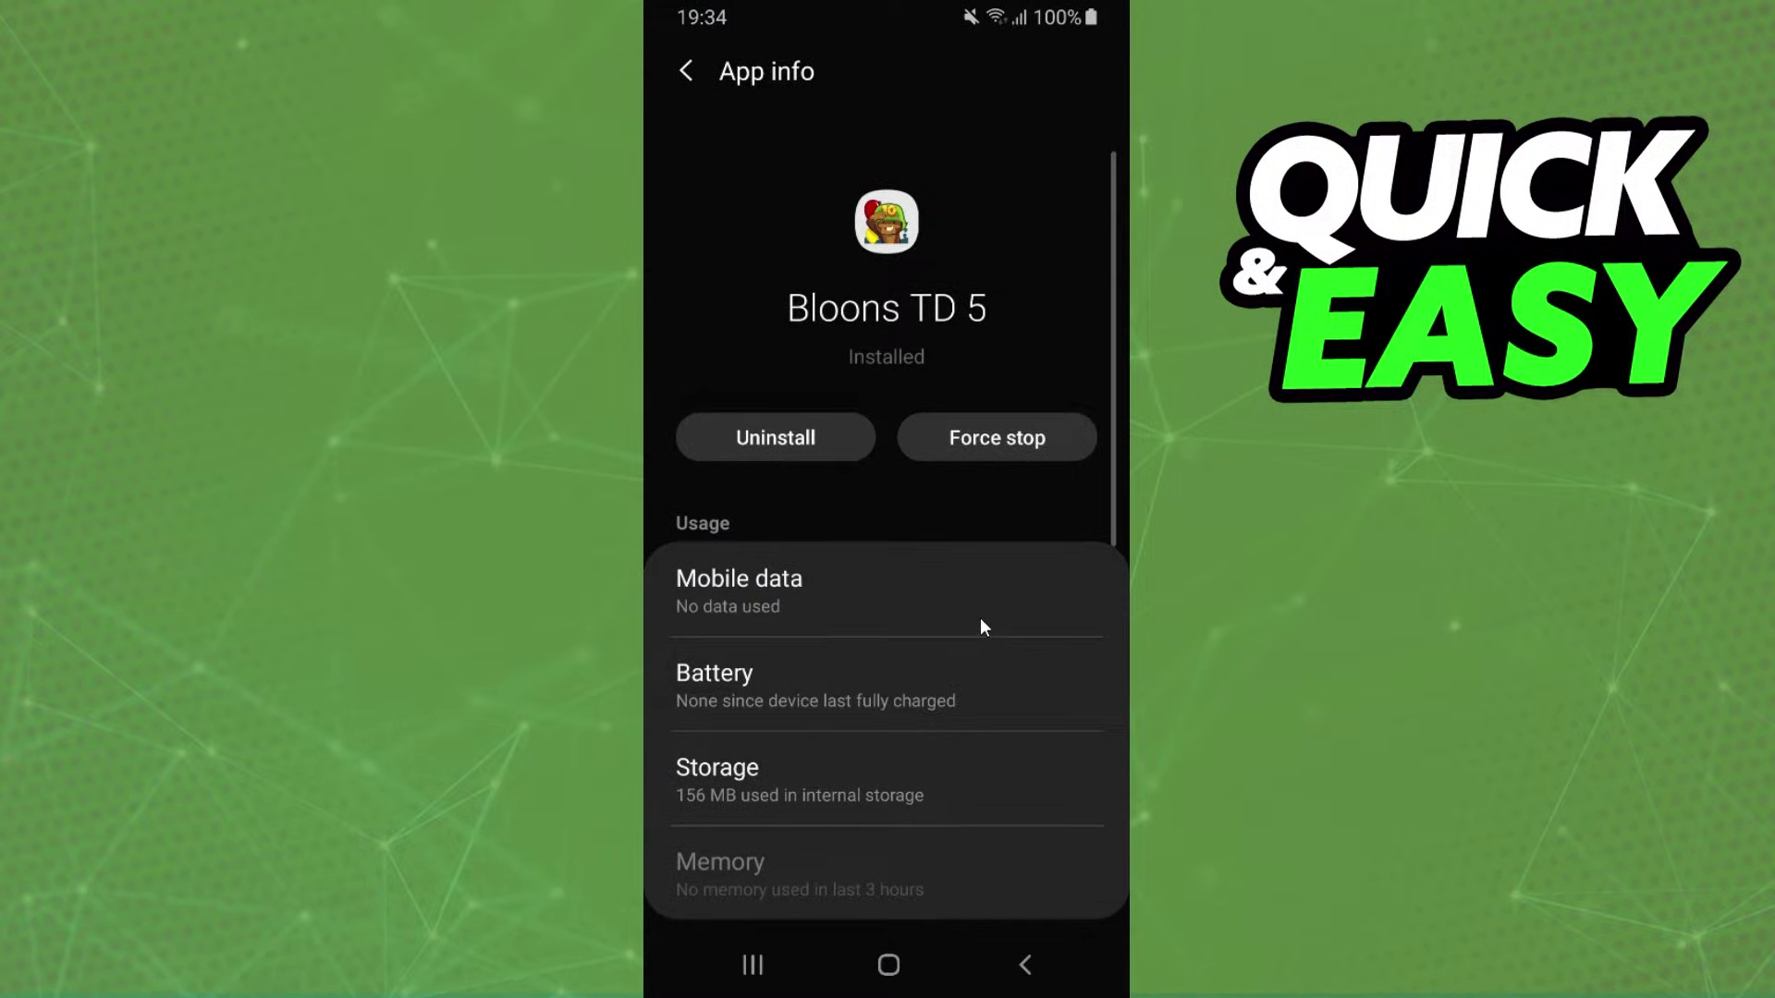
drag(961, 526, 902, 268)
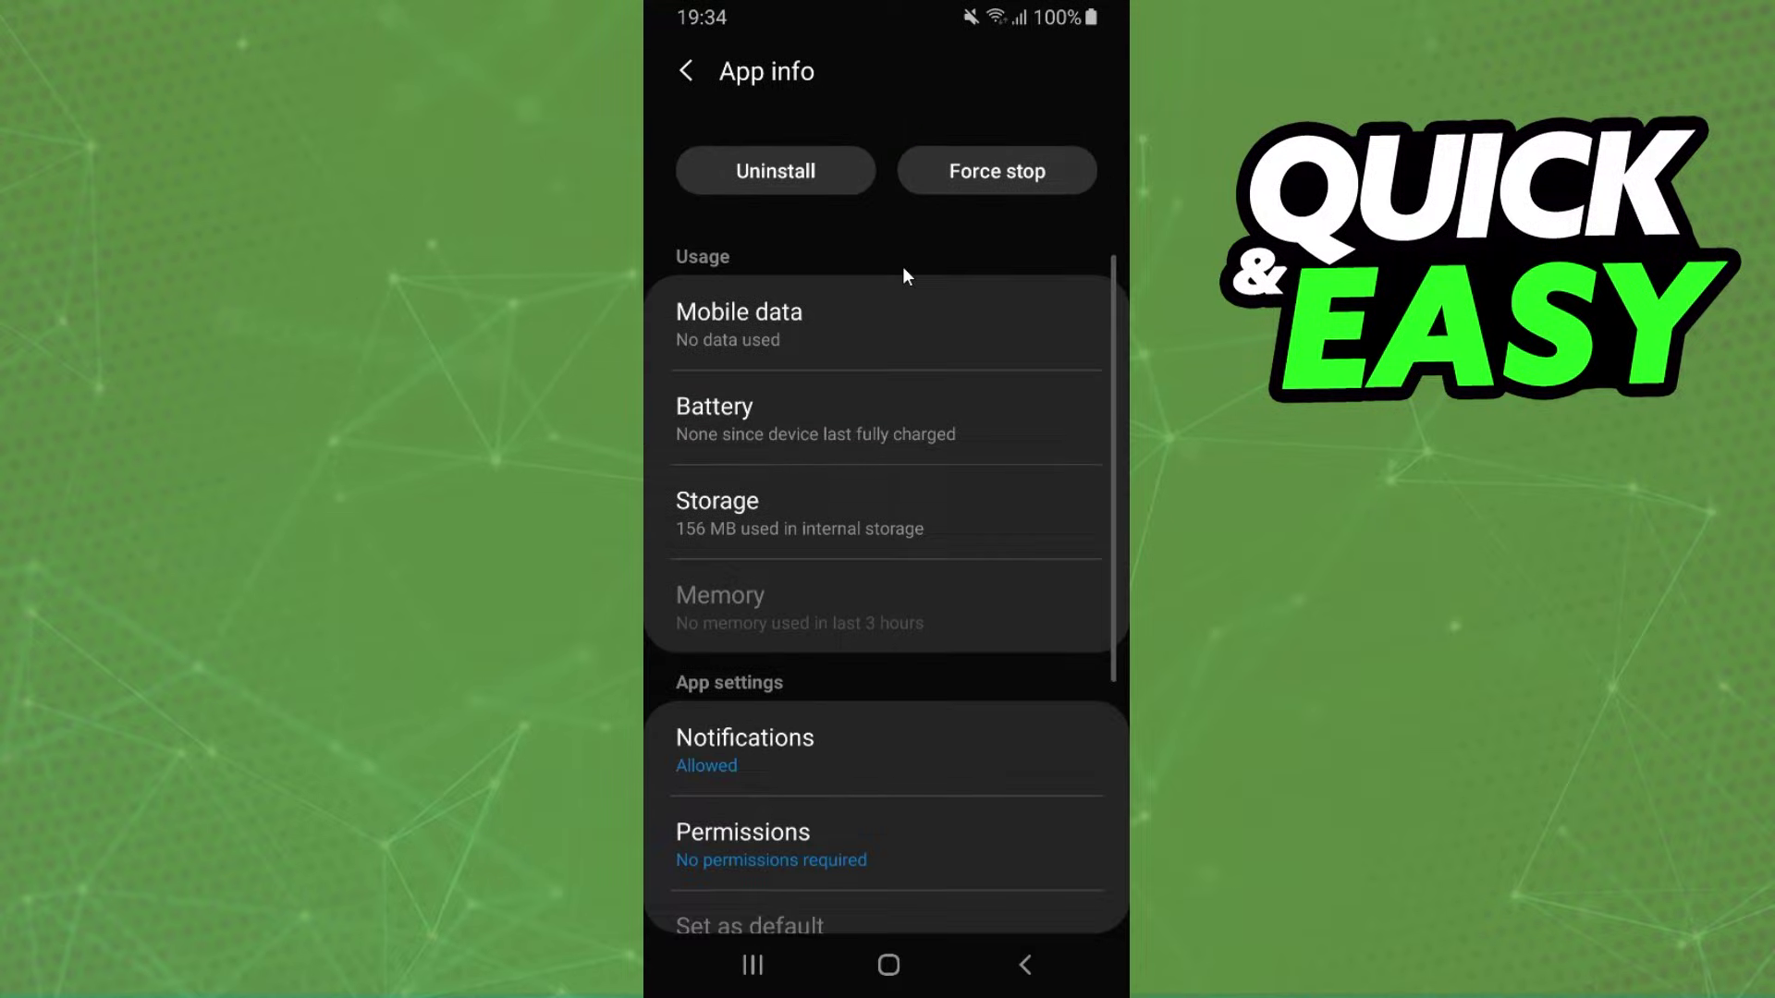
Step: View Bloons TD 5's storage usage, then back out to the installed-apps list
click(692, 511)
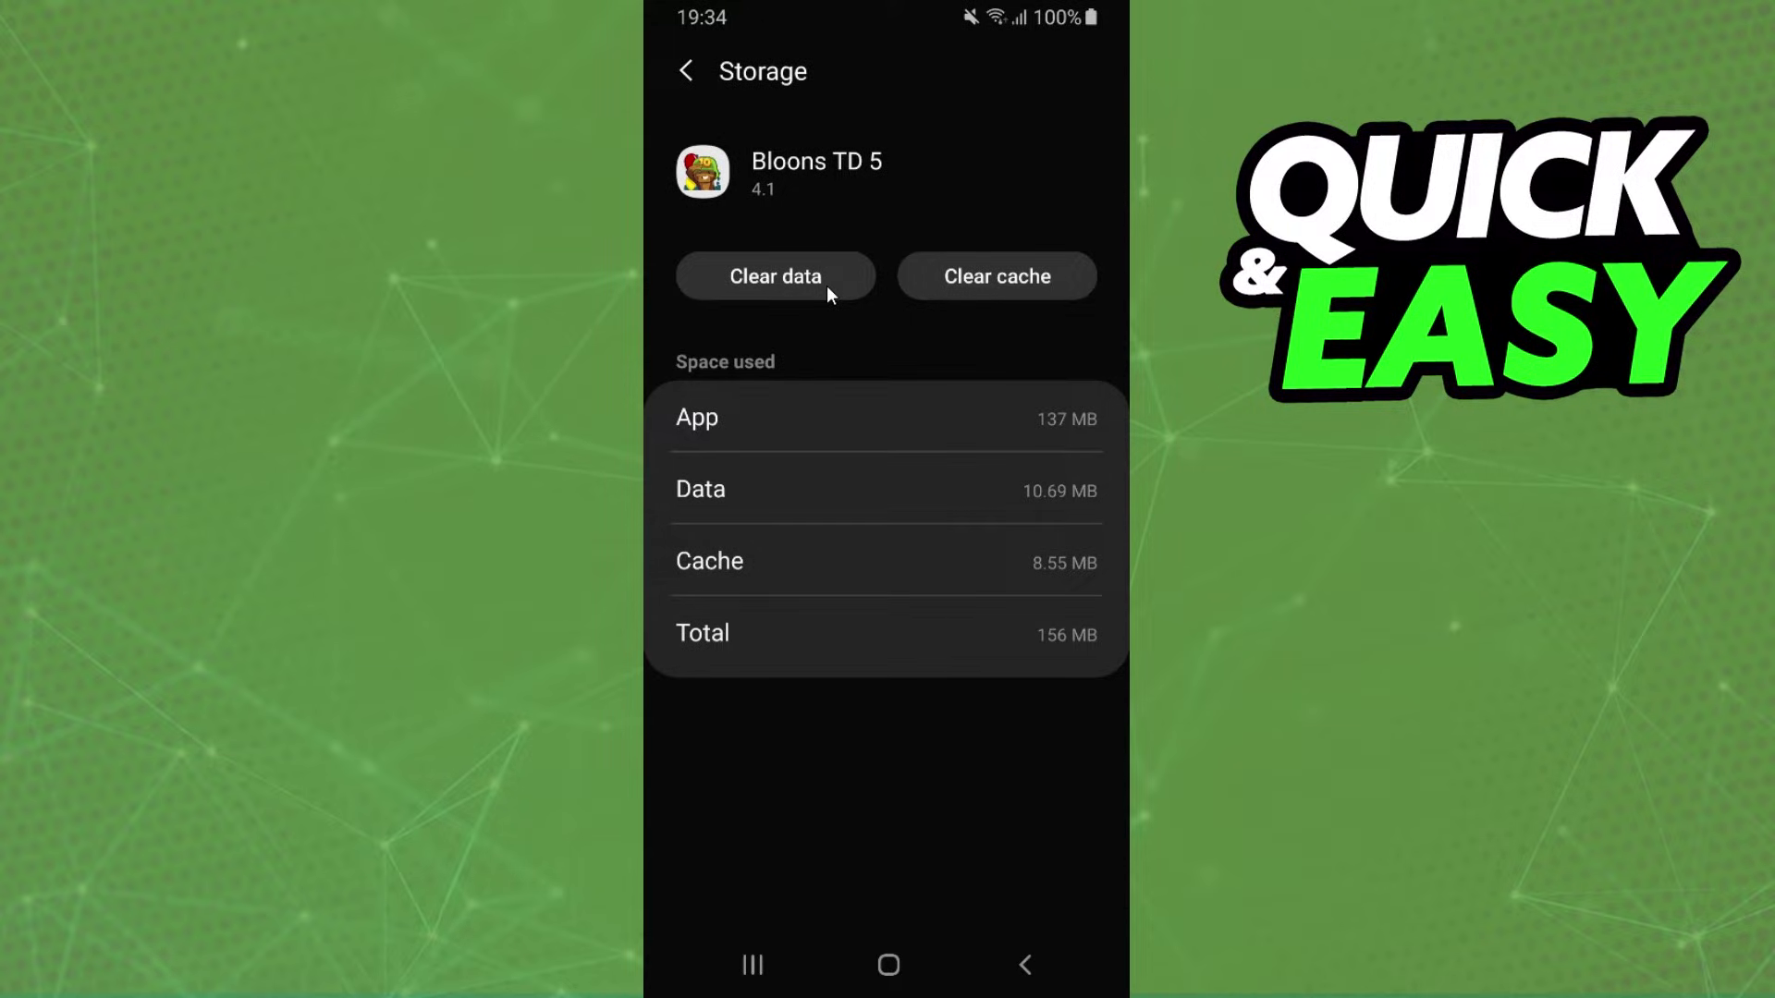
click(684, 71)
click(695, 81)
scroll(695, 76, down, 3)
scroll(874, 649, down, 2)
Step: Open Candy Crush Saga's App info and check its battery usage details
click(825, 628)
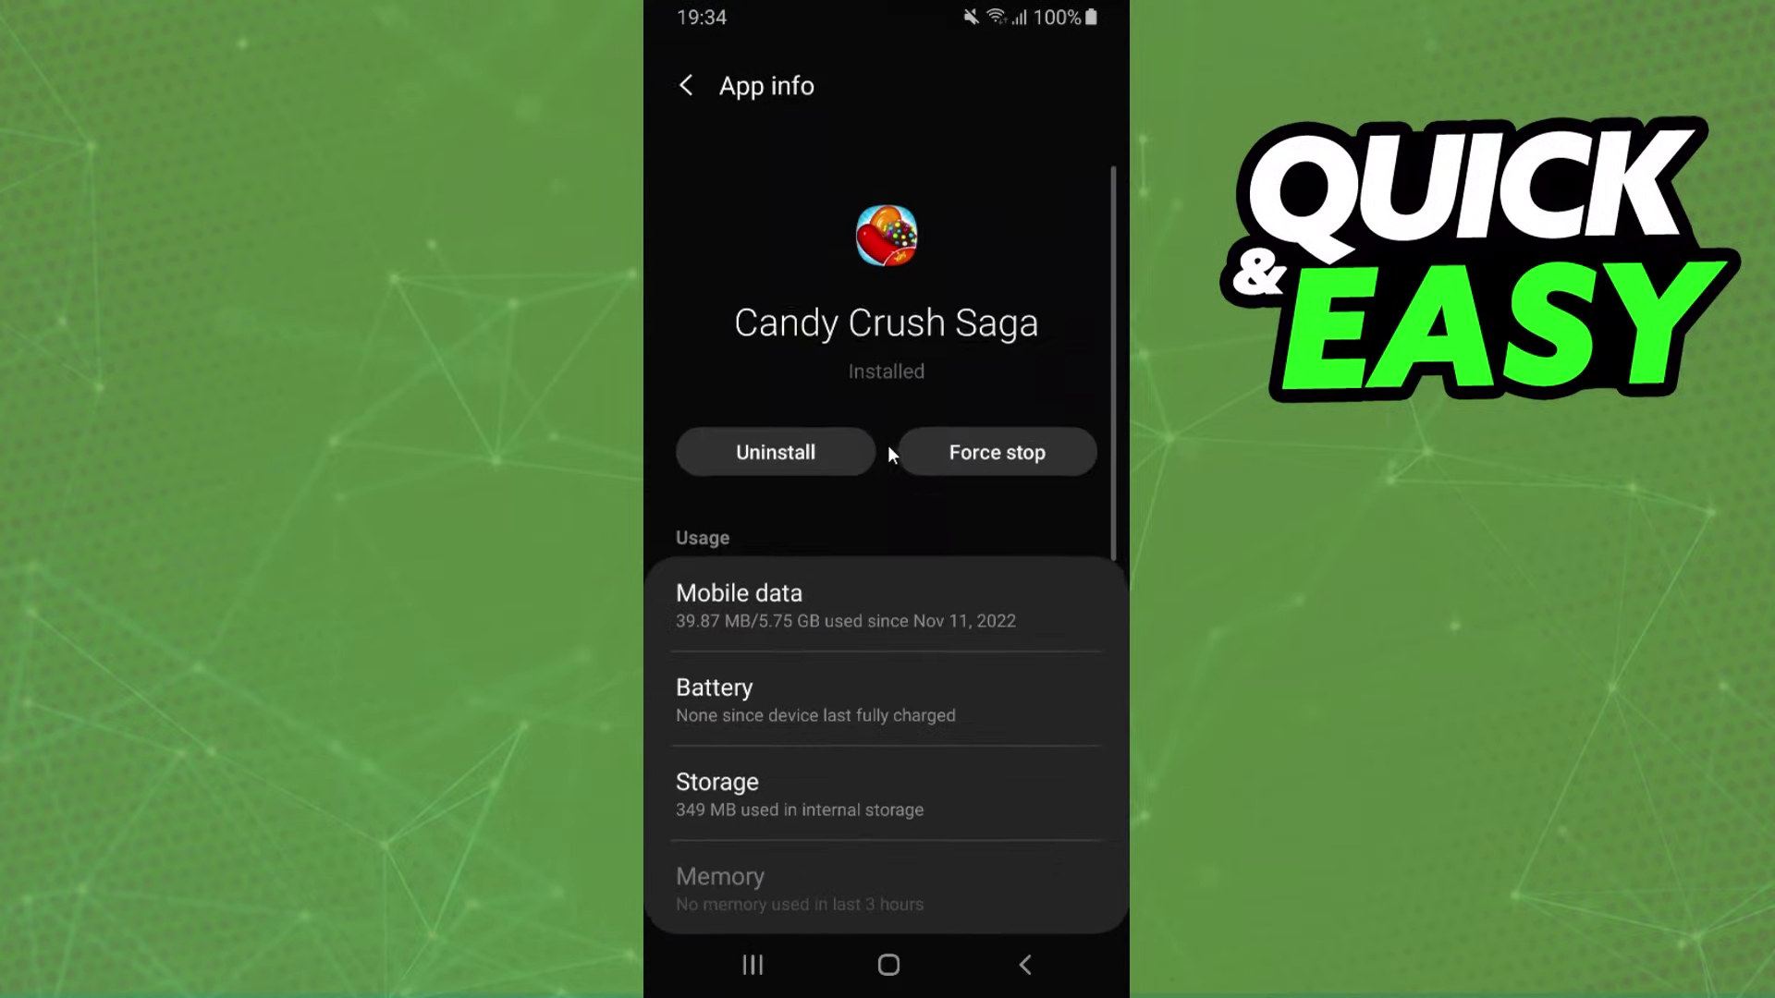
click(817, 680)
click(686, 84)
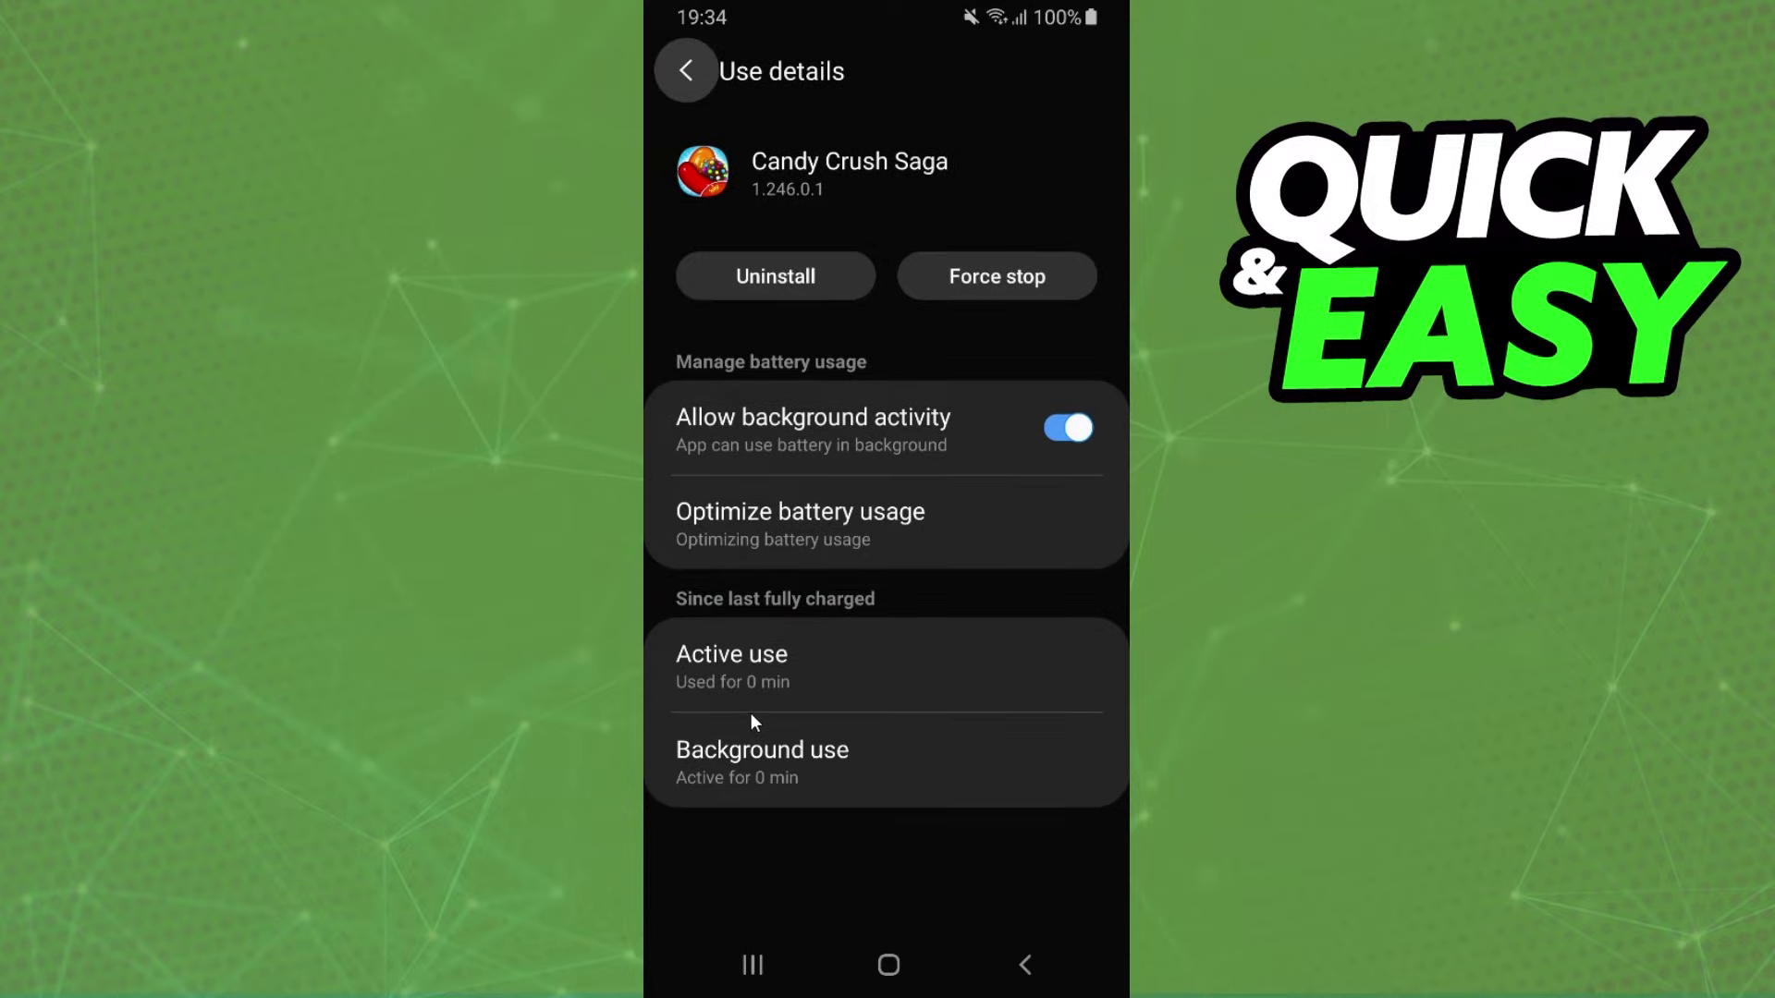
Step: View Candy Crush Saga's storage usage and return to the installed-apps list
click(739, 762)
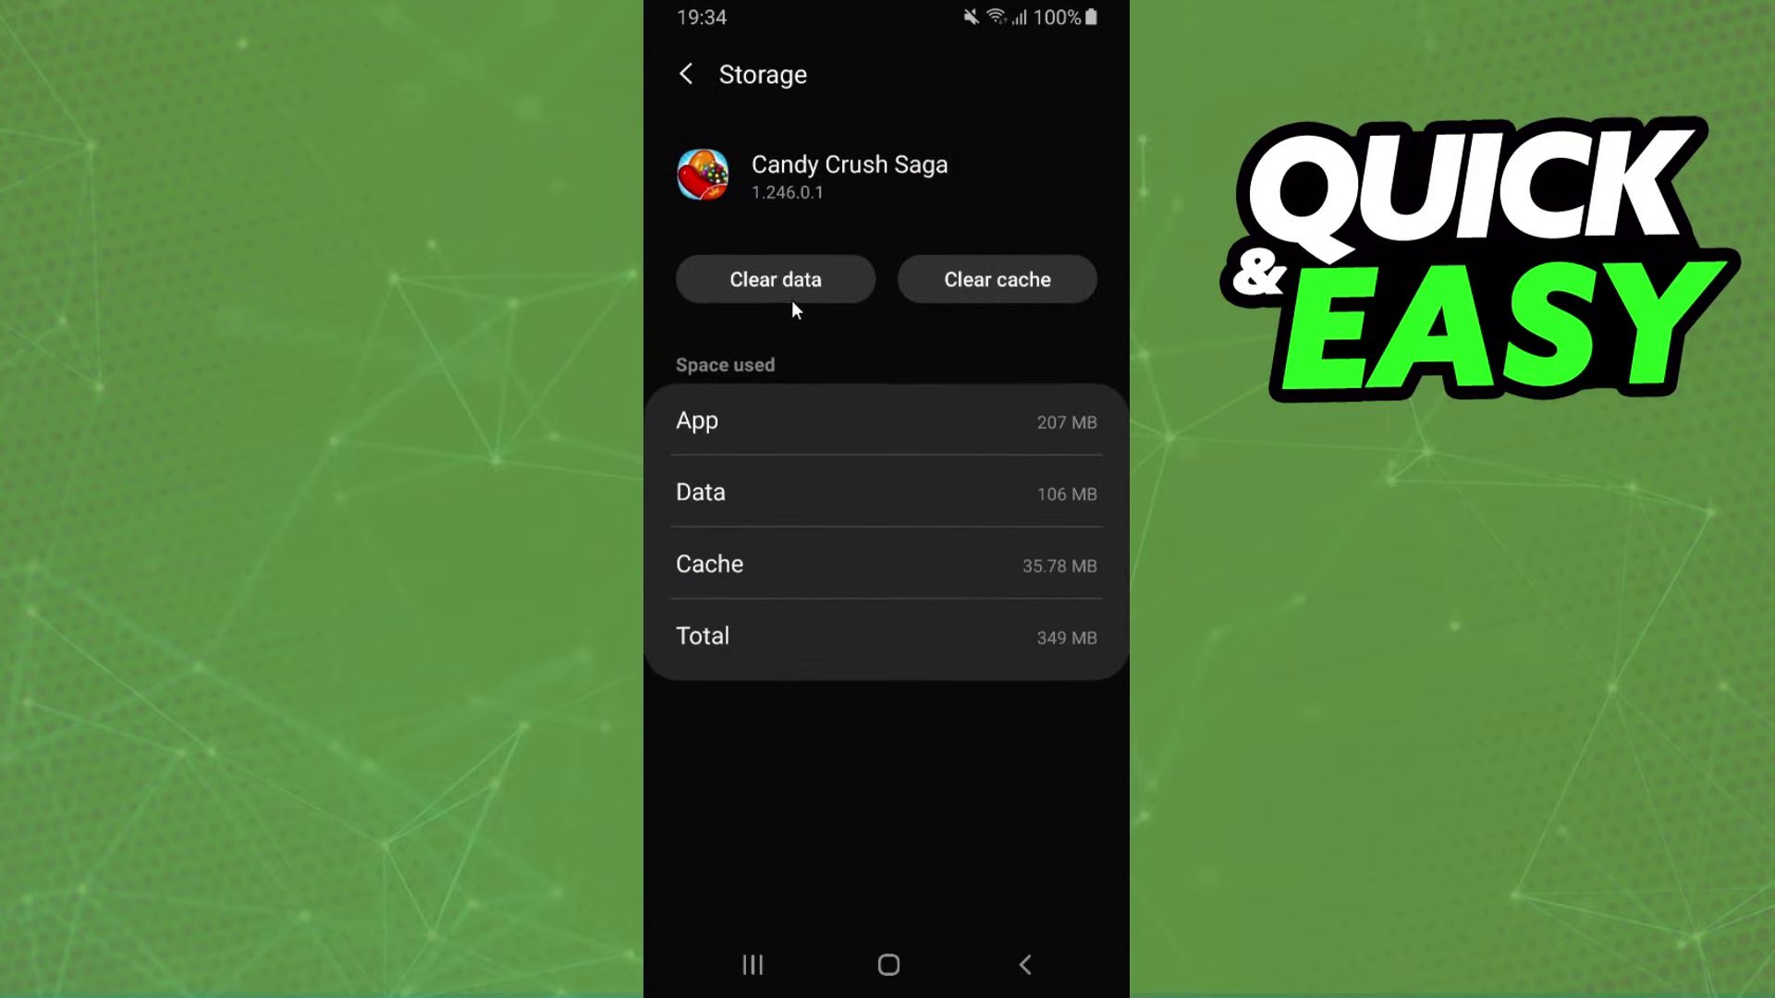
click(685, 72)
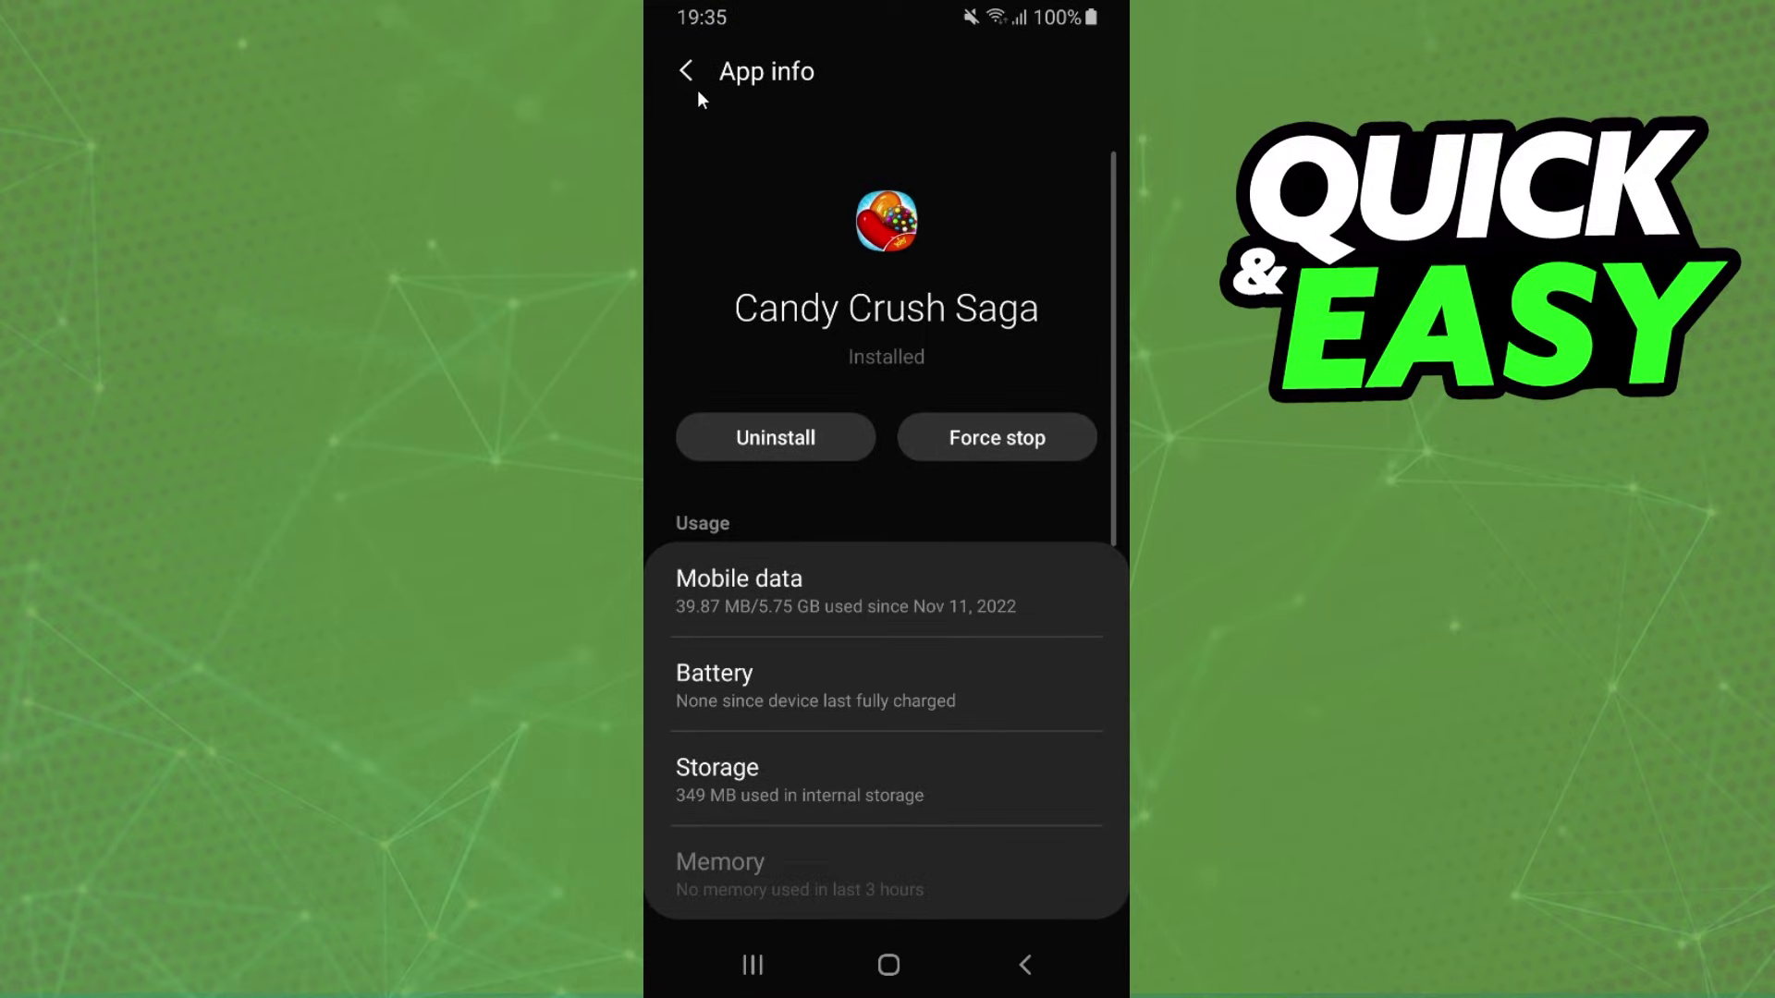
click(688, 80)
scroll(891, 636, down, 5)
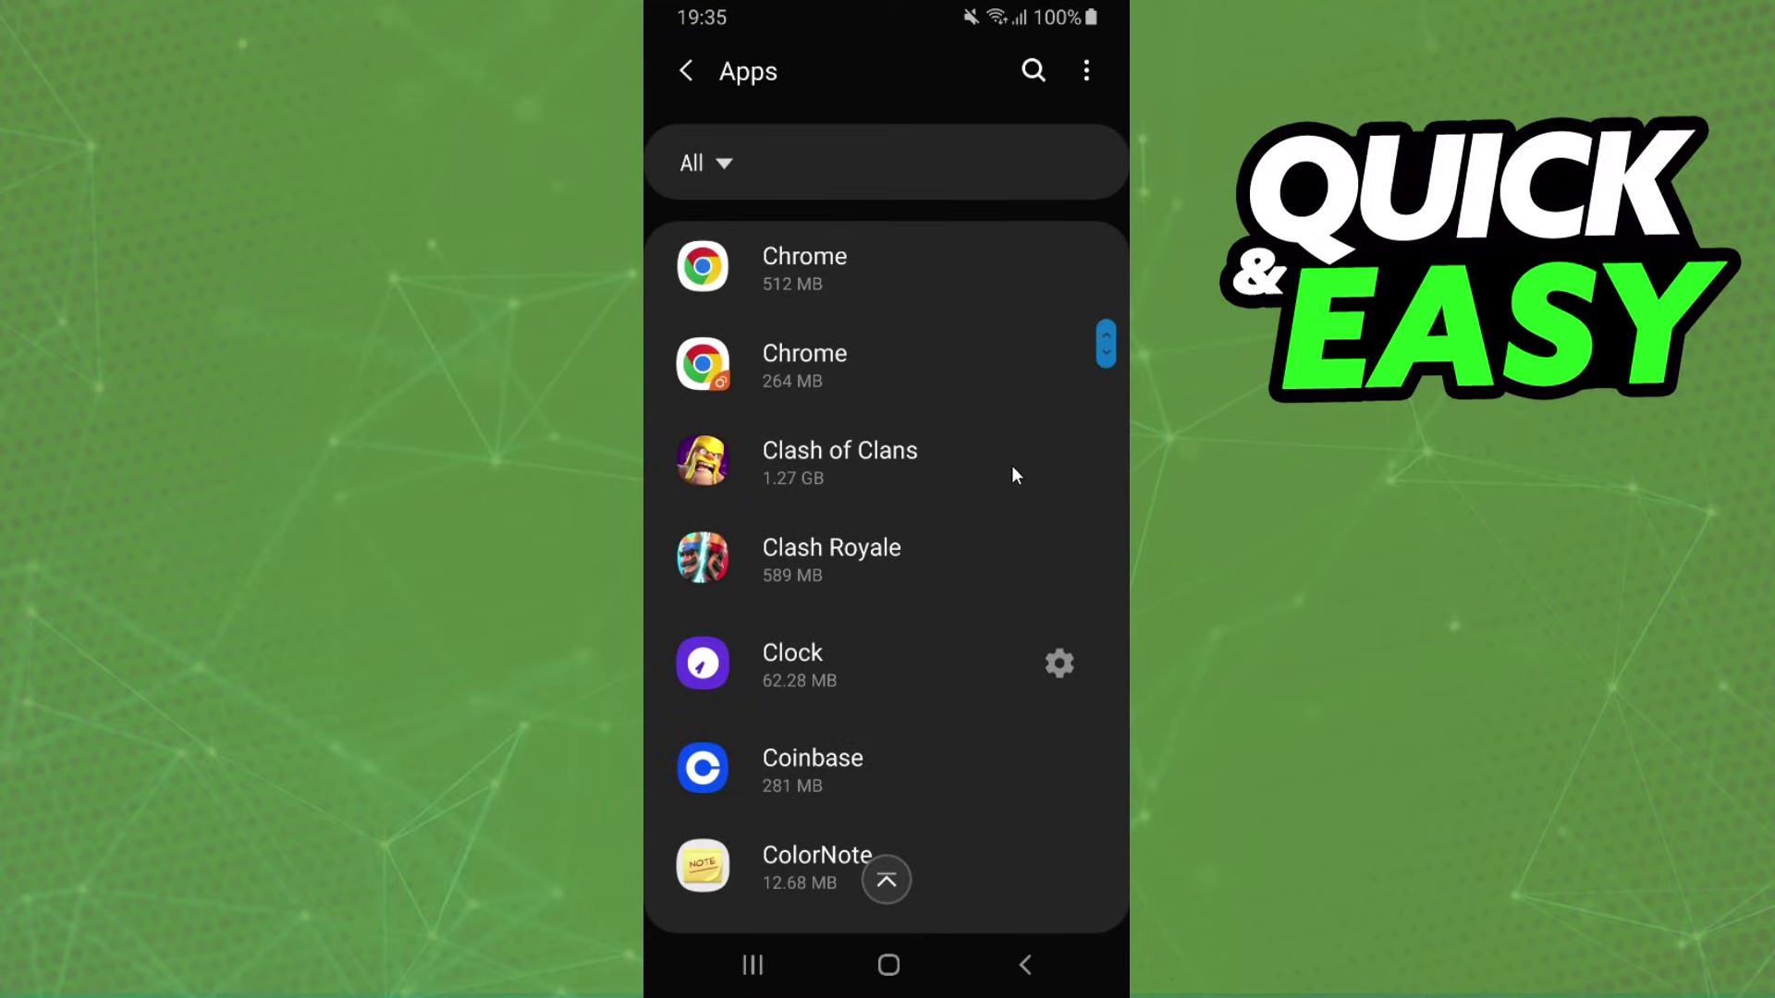